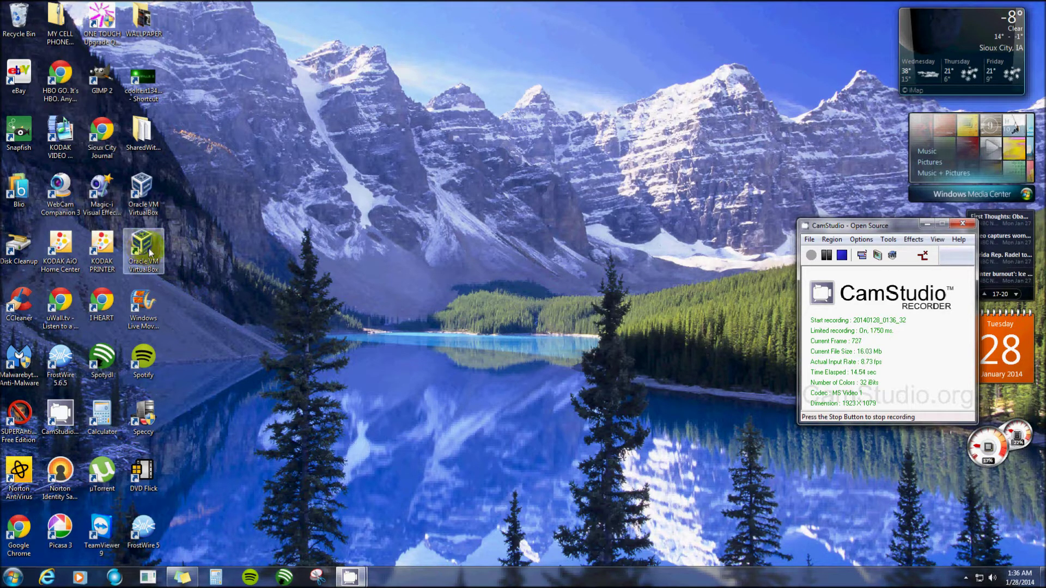
Open Oracle VM VirtualBox Manager from its desktop shortcut.
double_click(144, 248)
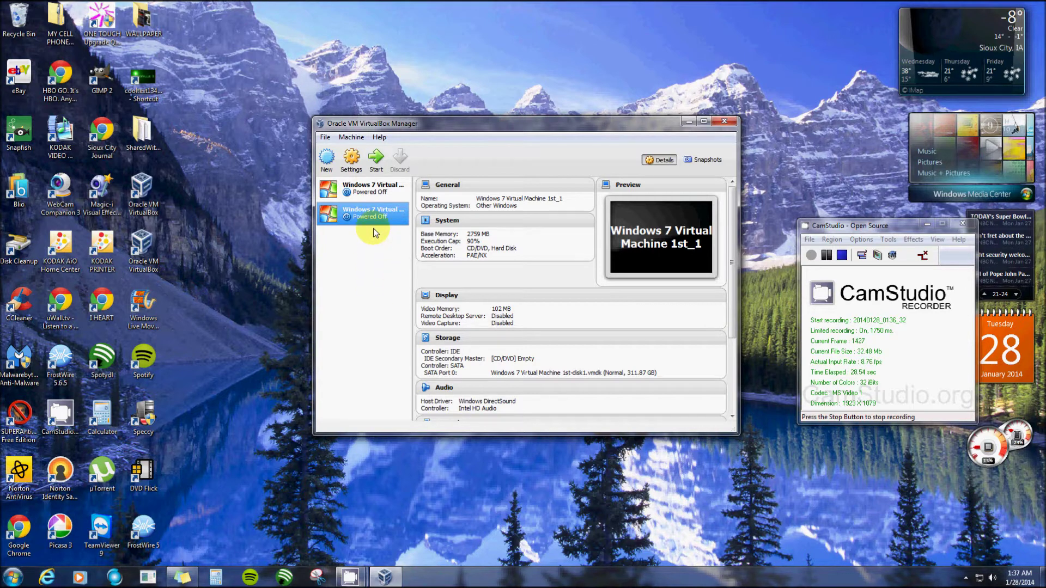
left_click(375, 198)
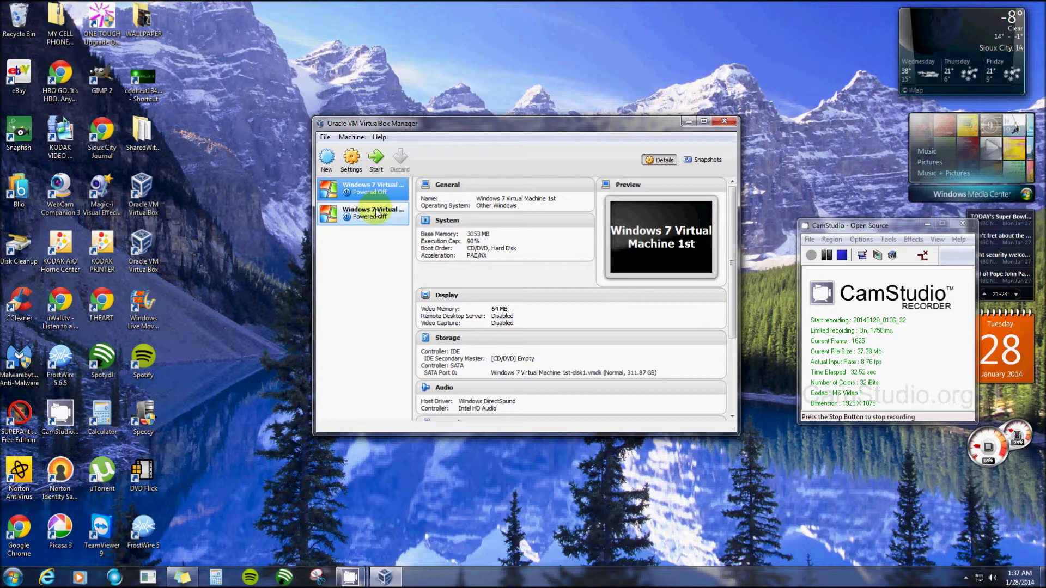
left_click(376, 212)
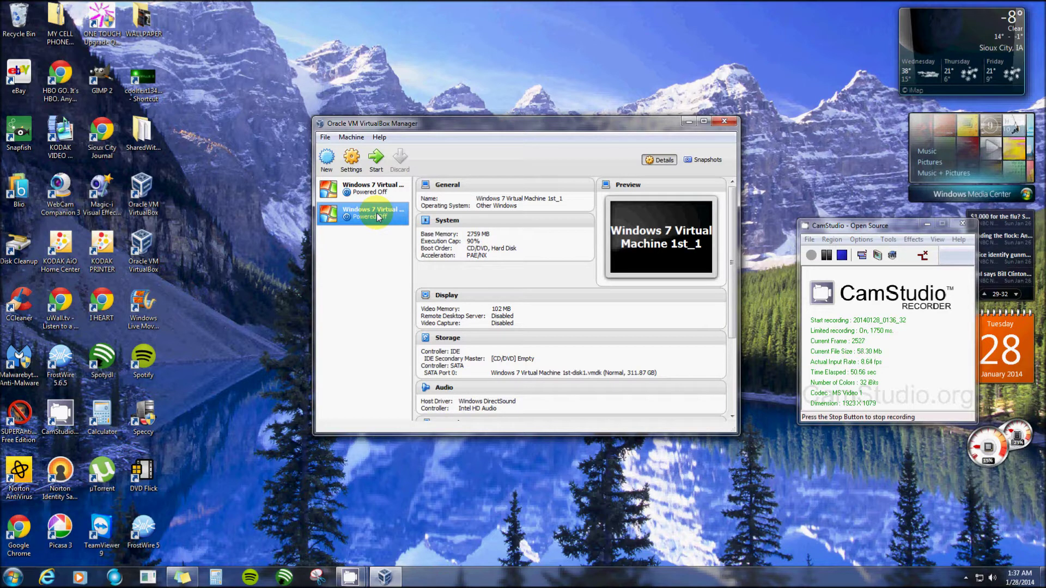
right_click(379, 217)
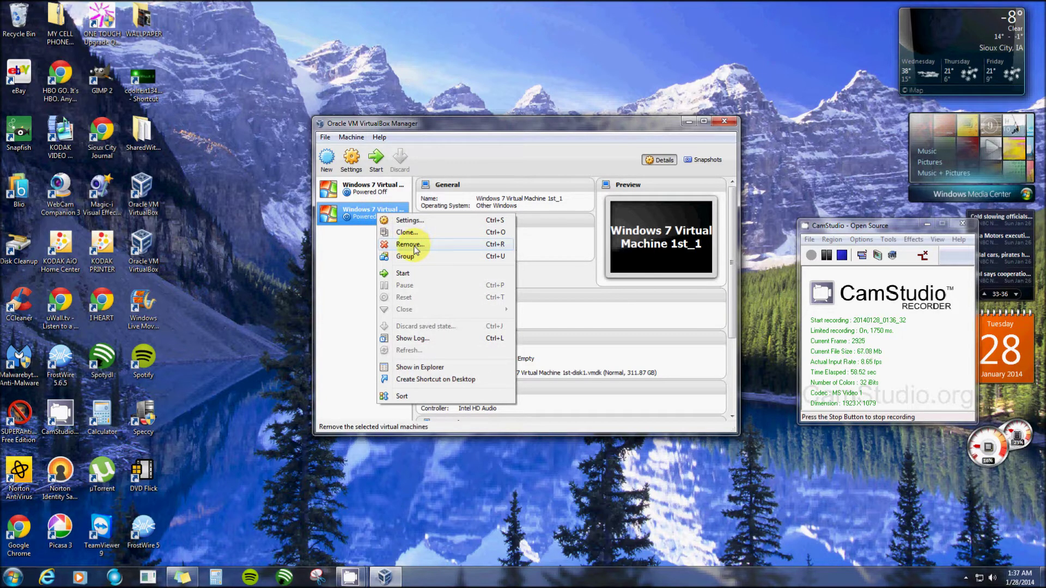
left_click(342, 267)
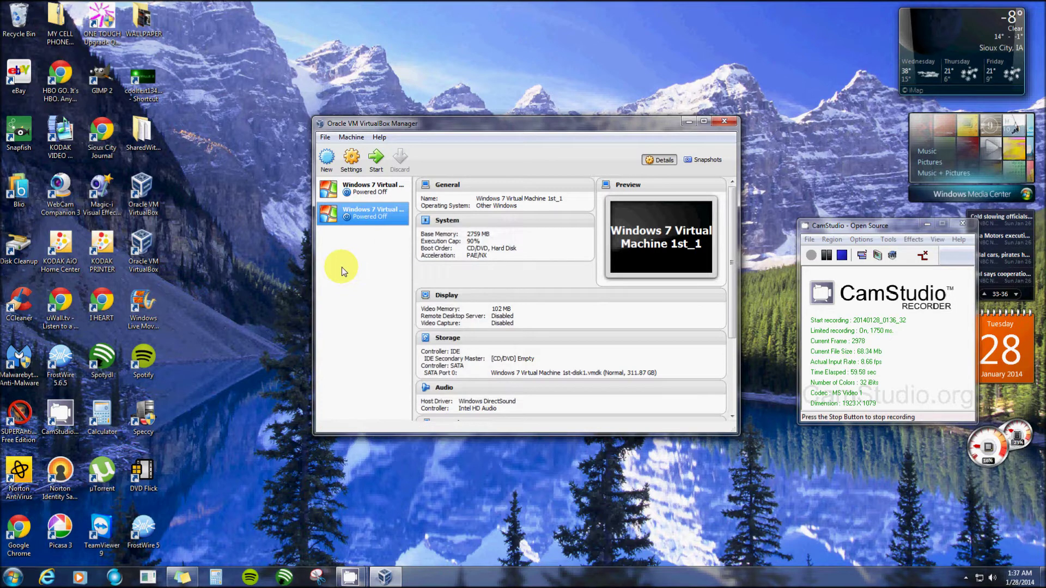
left_click(383, 194)
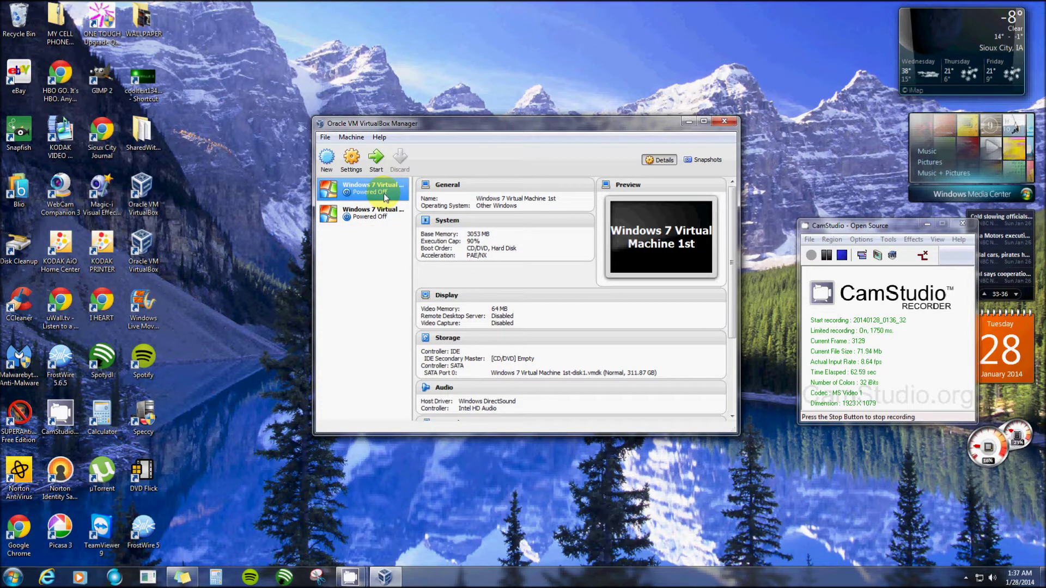
left_click(380, 218)
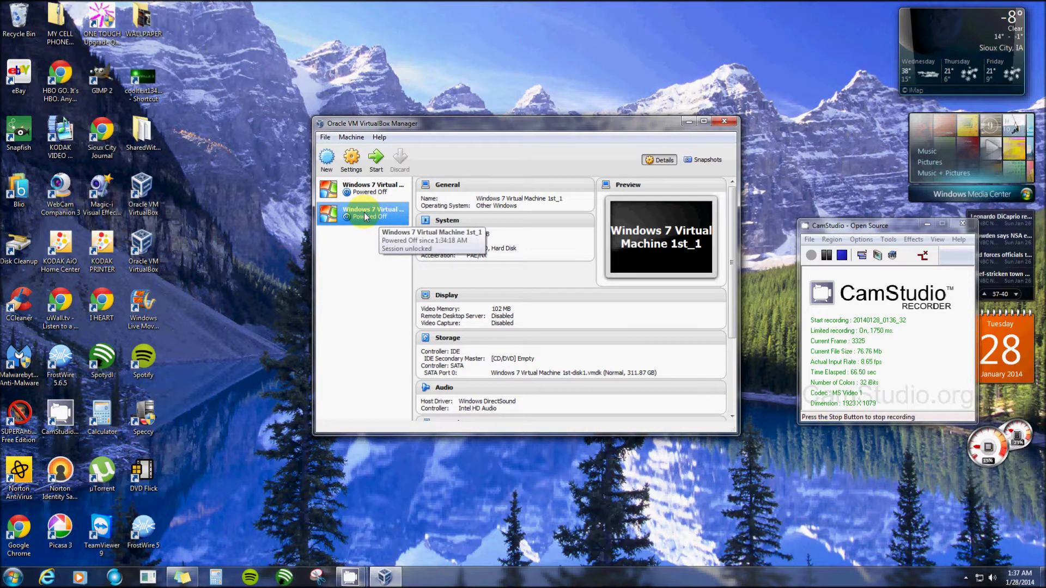
Start Windows 7 Virtual Machine 1st_1 and reposition its window while it boots to the desktop.
left_click(376, 164)
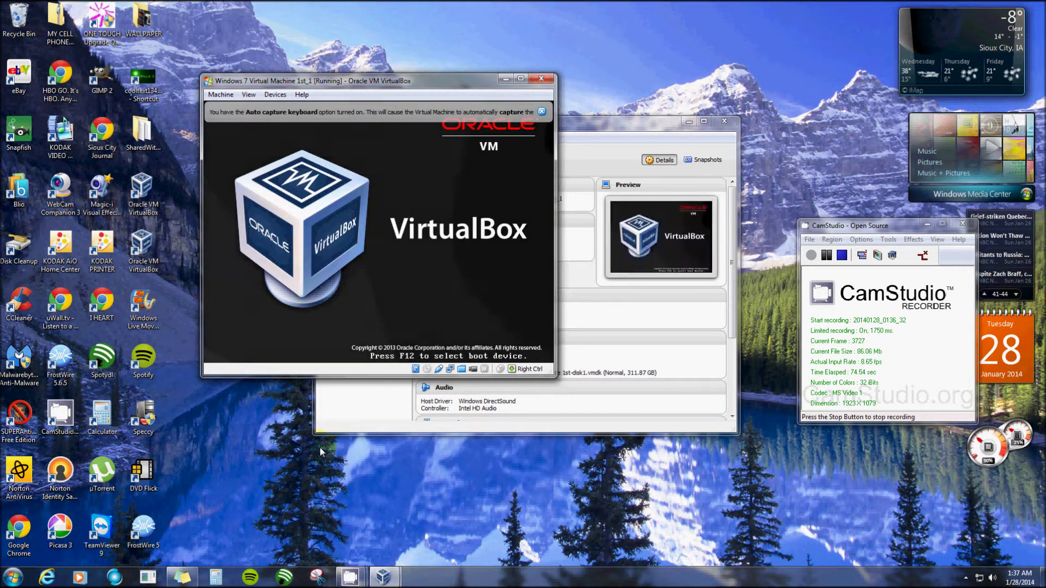
left_click_drag(425, 82, 527, 96)
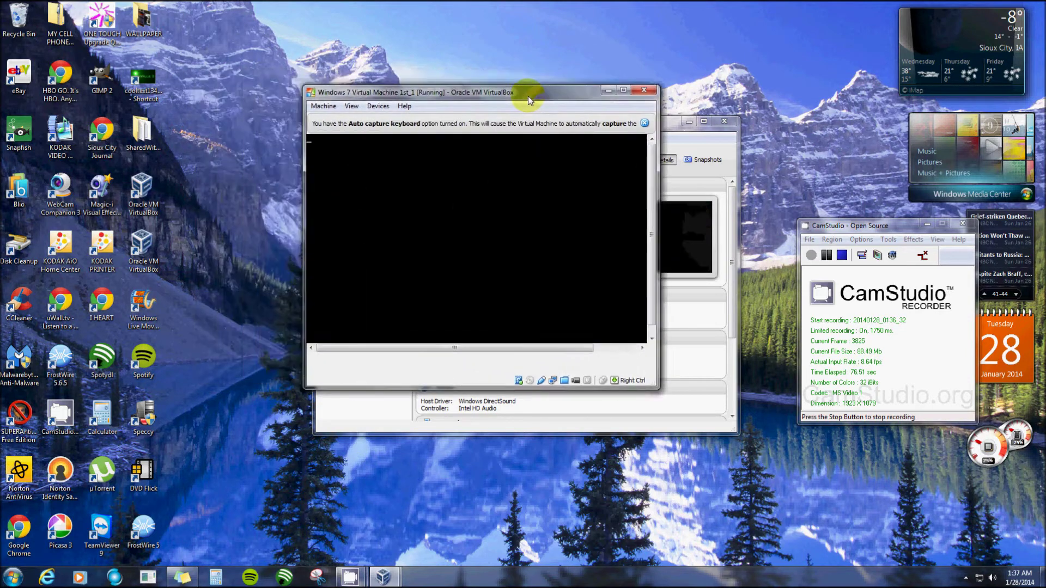
left_click(259, 369)
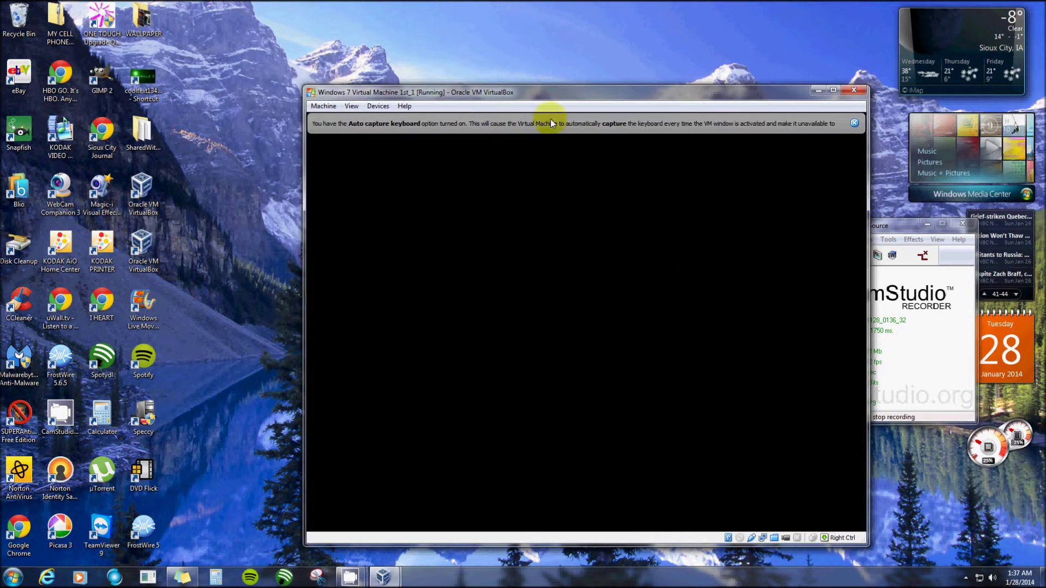
left_click_drag(569, 94, 529, 89)
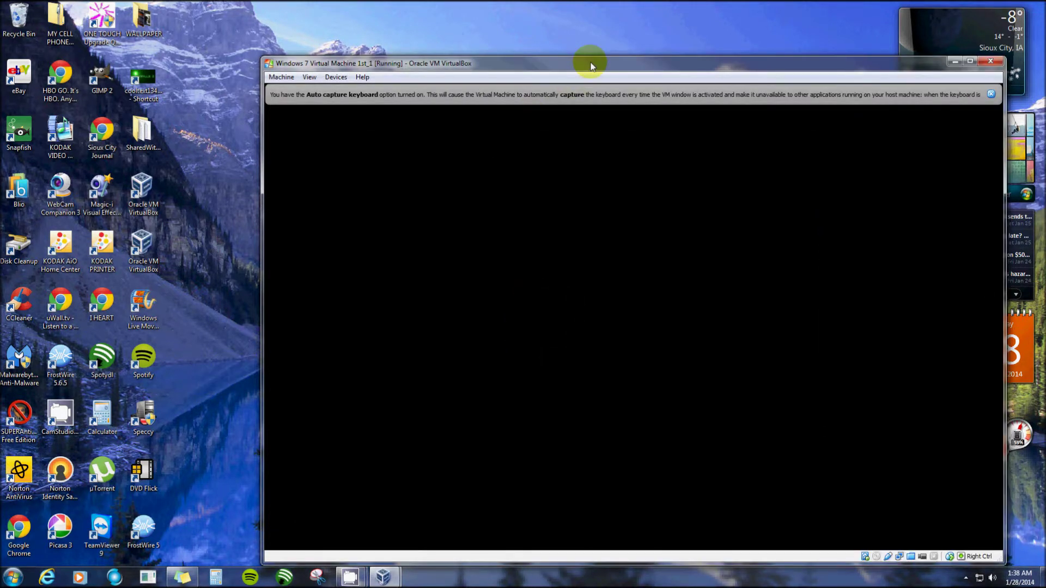
left_click_drag(591, 63, 508, 43)
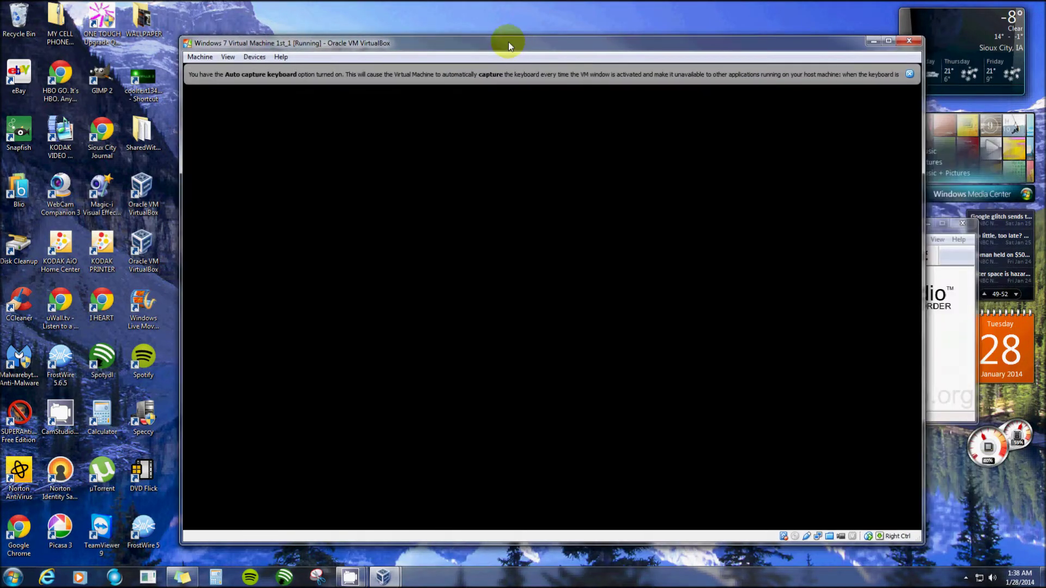
left_click(411, 388)
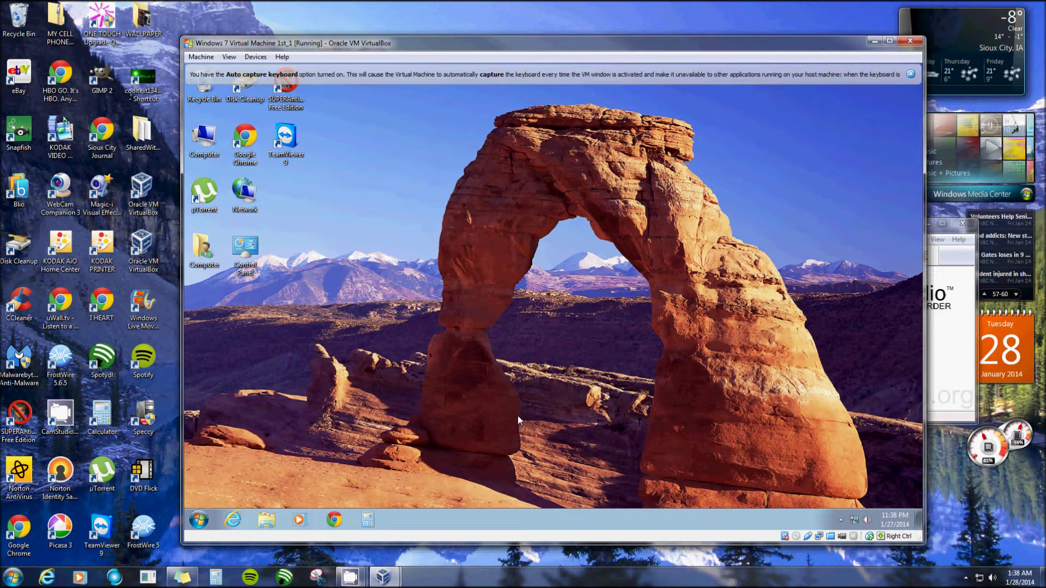
Dismiss the Auto capture keyboard notice bar.
left_click(910, 73)
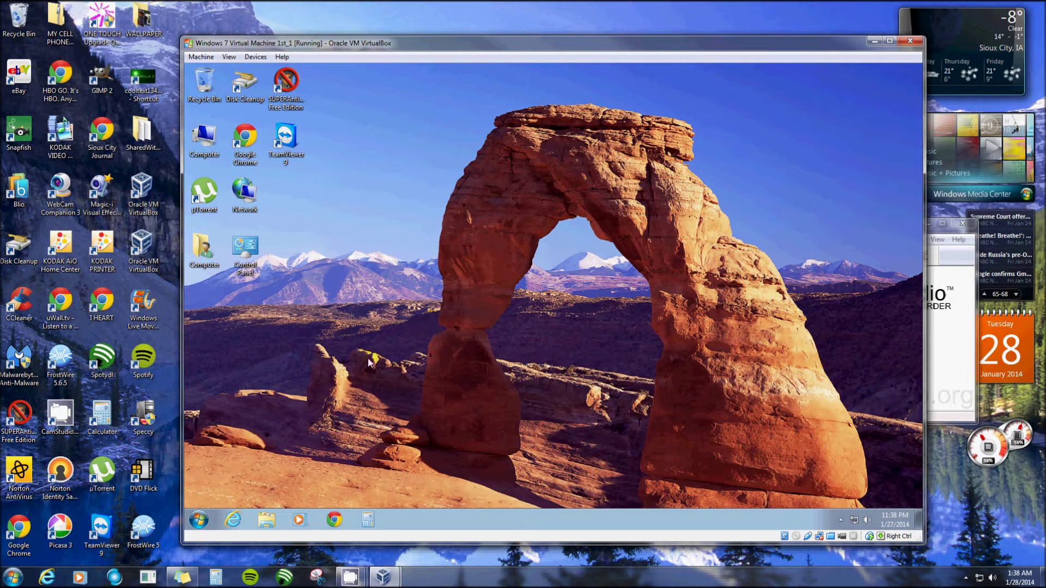
Launch Chrome from the guest taskbar so it loads Facebook.
left_click(334, 519)
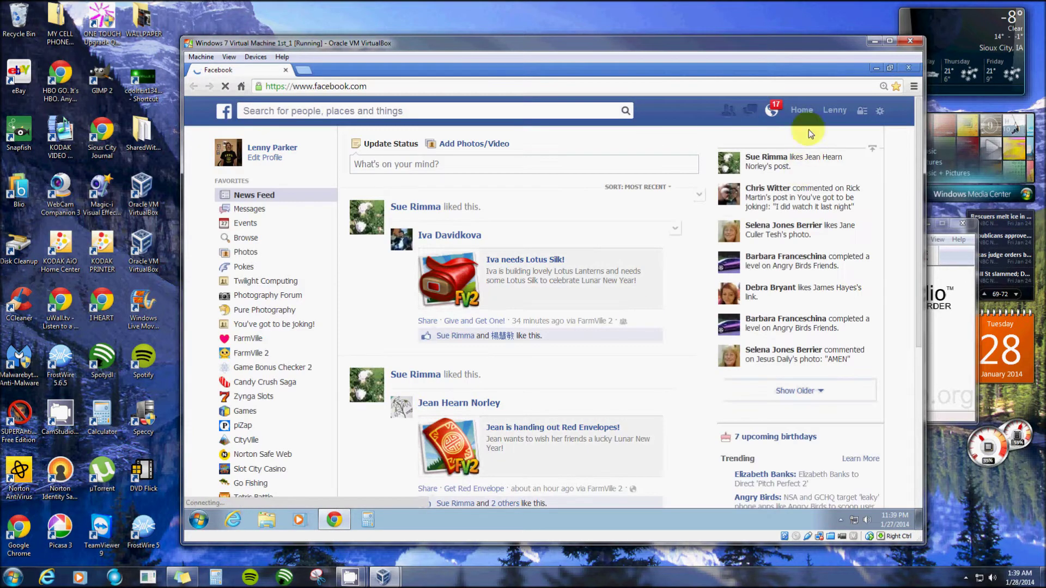
Go from Facebook to the Google home page, open YouTube from Google apps, then close Chrome.
left_click(241, 89)
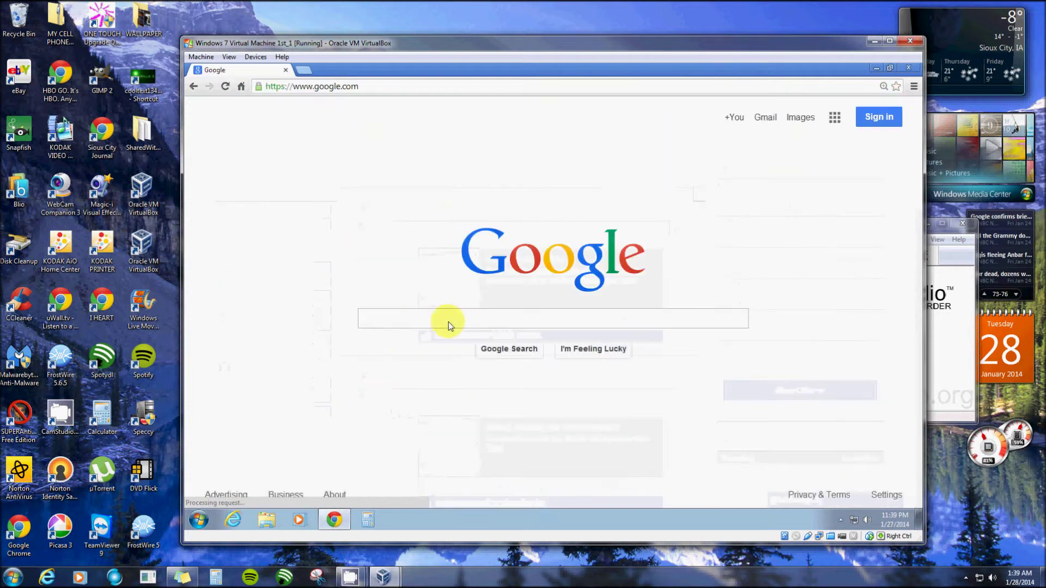
left_click(834, 117)
left_click(846, 196)
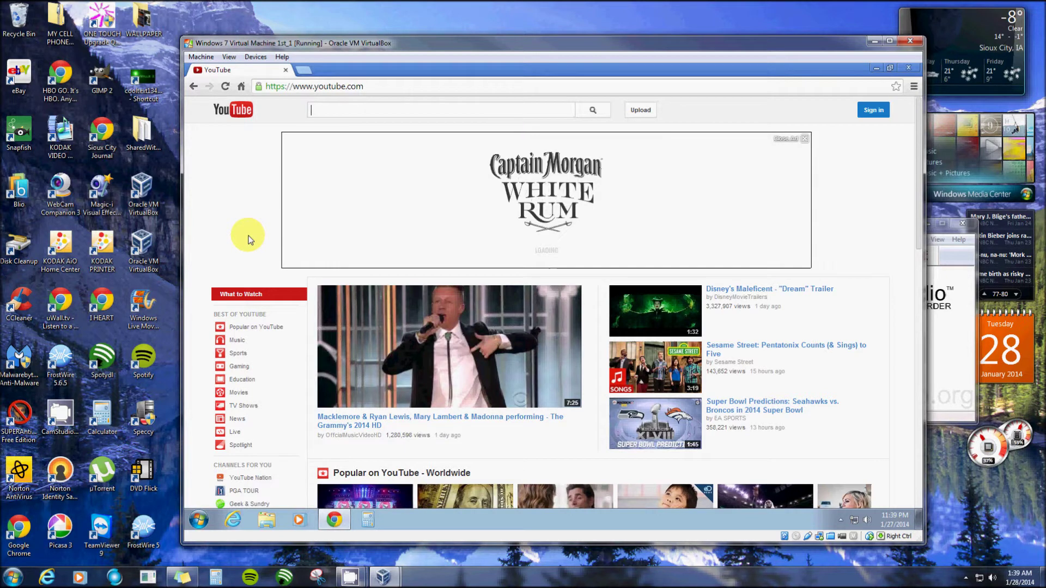
left_click(909, 67)
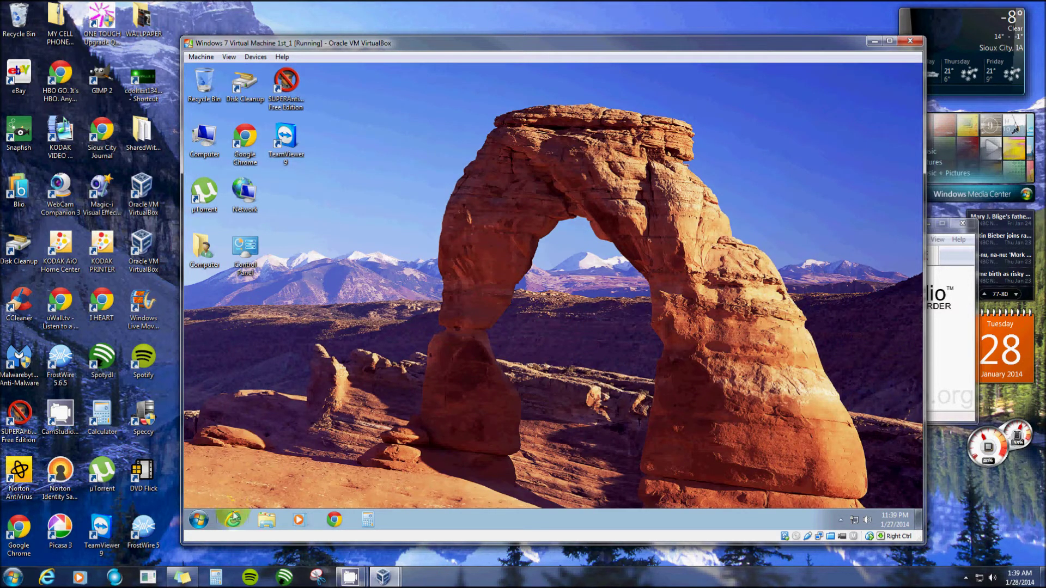
left_click(199, 520)
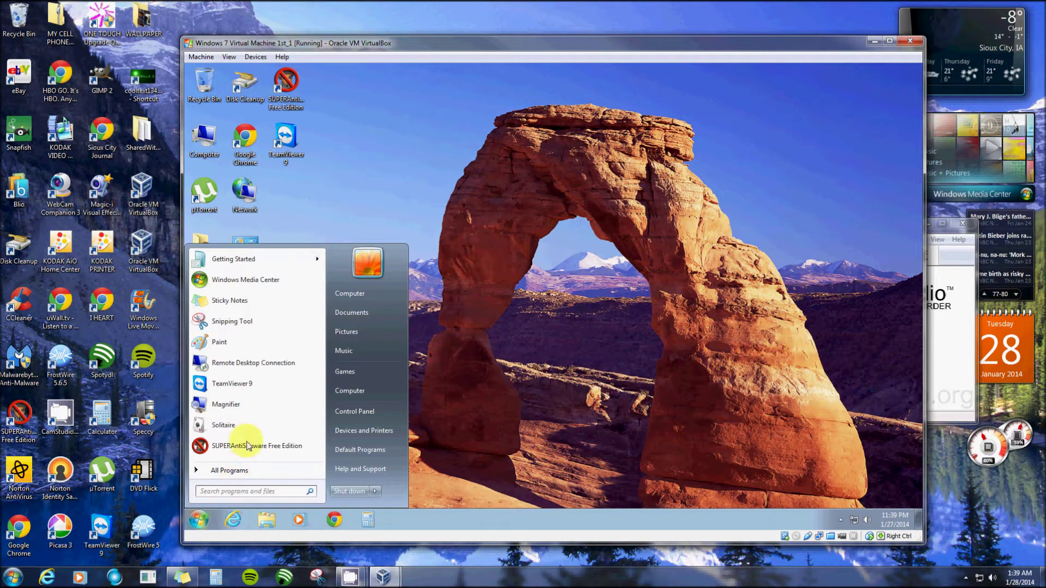
left_click(220, 470)
left_click(240, 378)
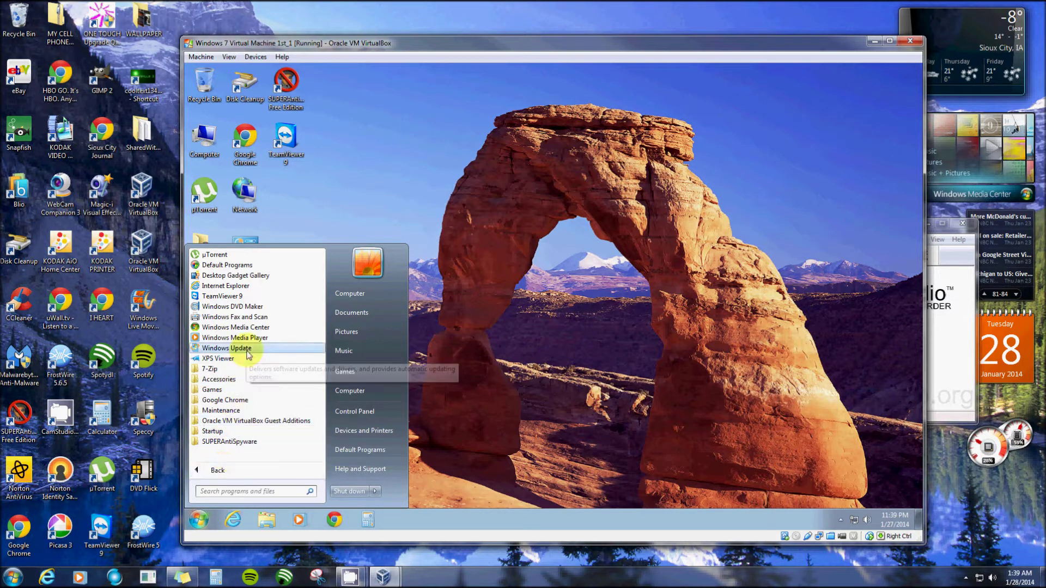
left_click(247, 348)
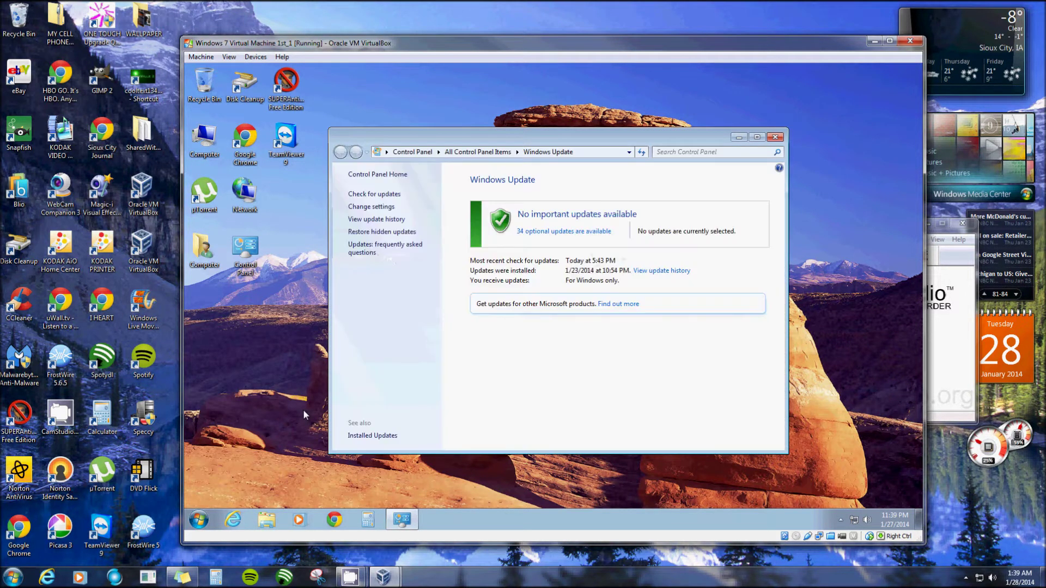
left_click(775, 138)
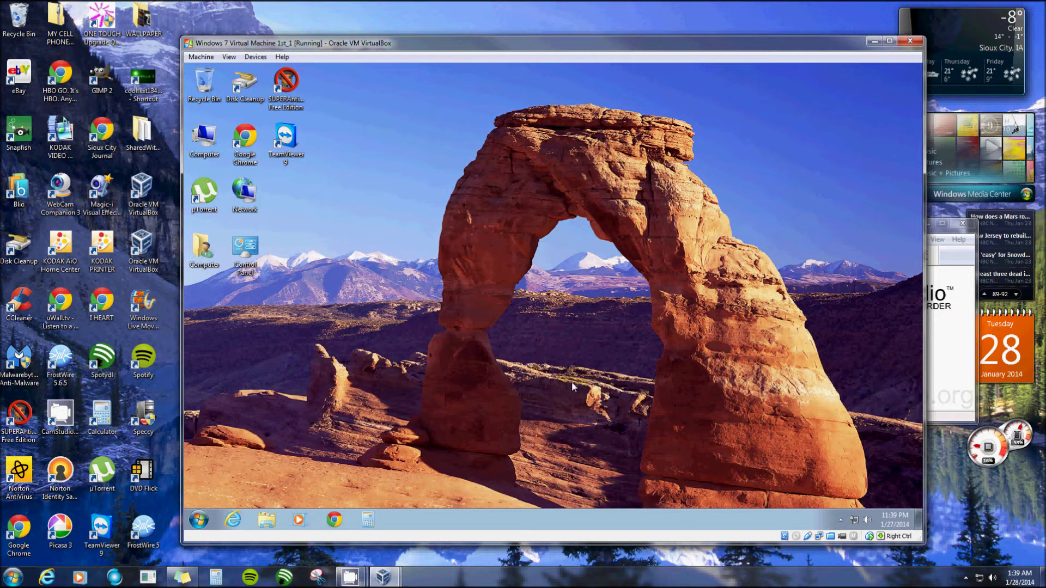
Shut down the Windows 7 guest from its Start menu.
left_click(822, 191)
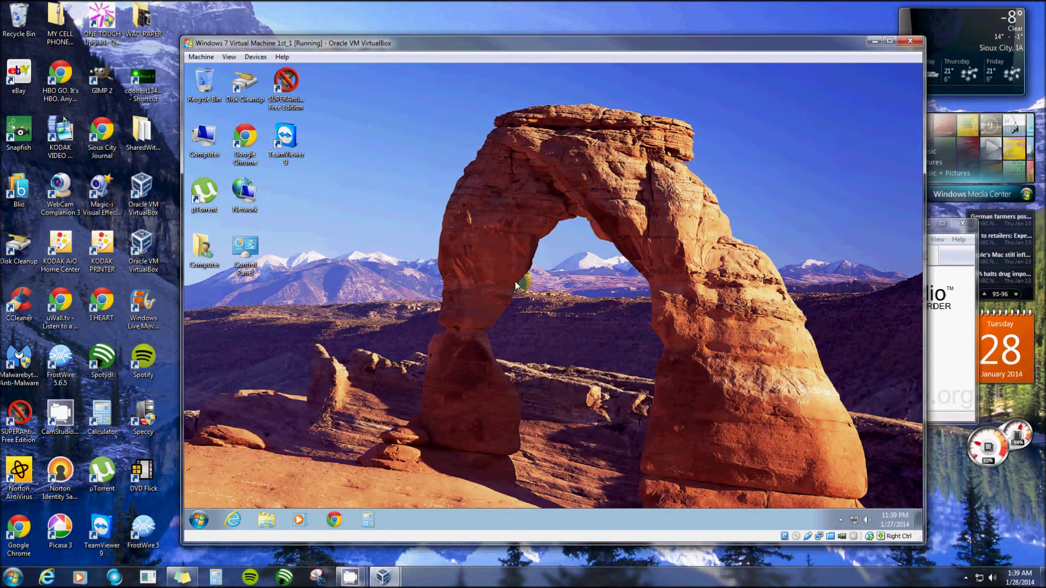
left_click(200, 524)
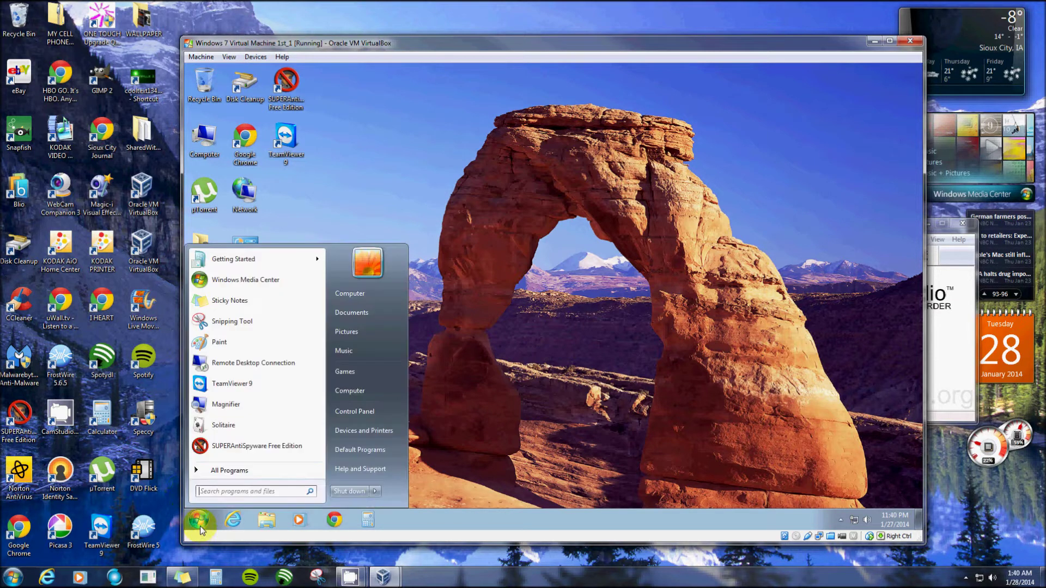
left_click(348, 491)
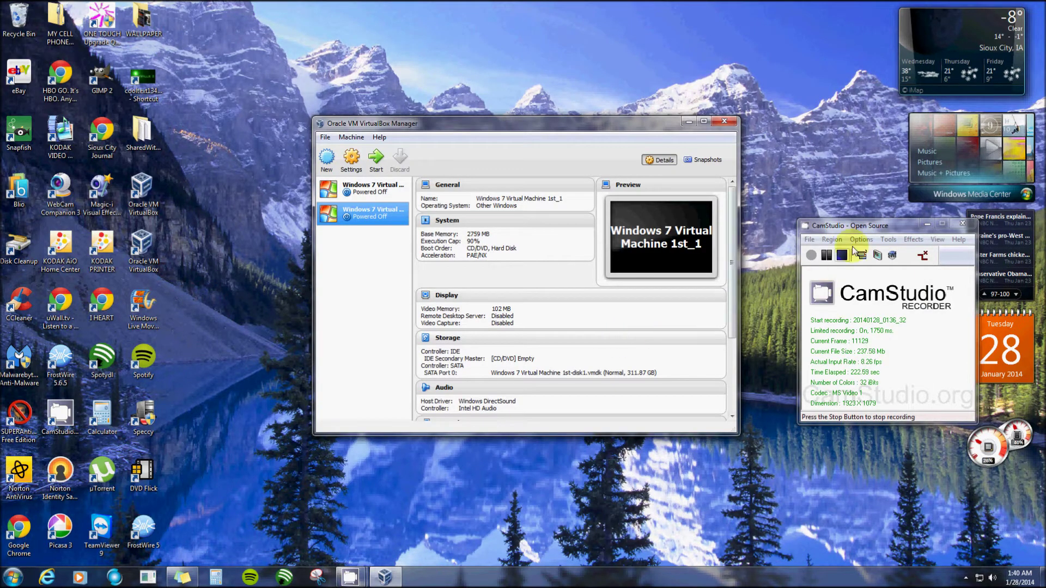
left_click_drag(870, 229, 879, 223)
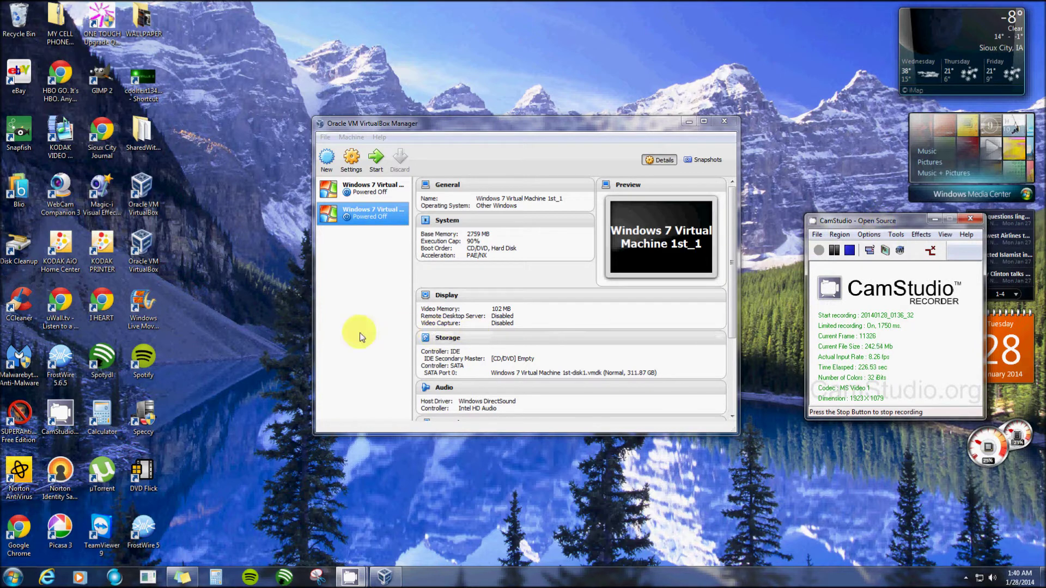
left_click(351, 162)
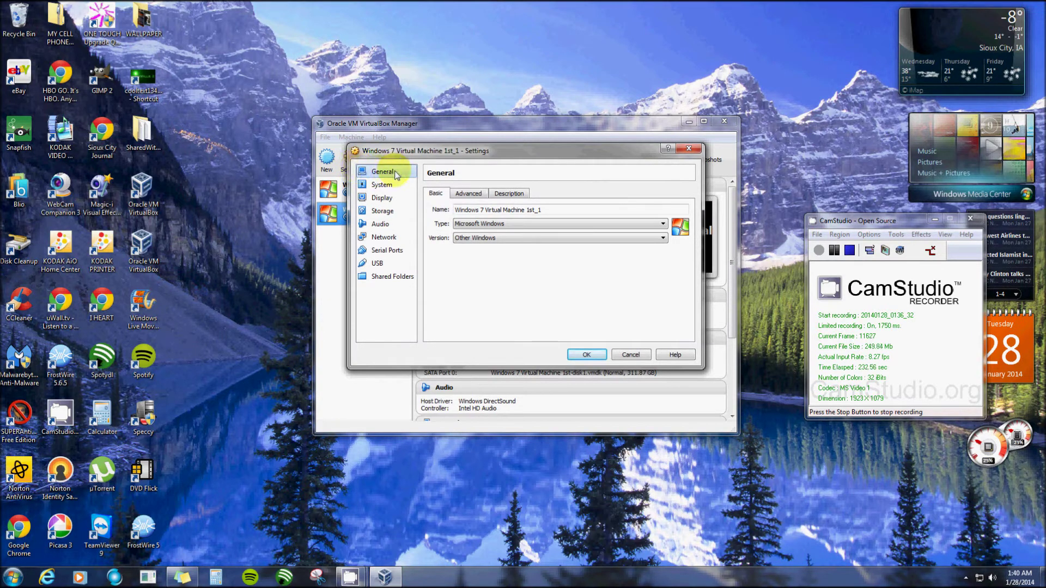
left_click(384, 187)
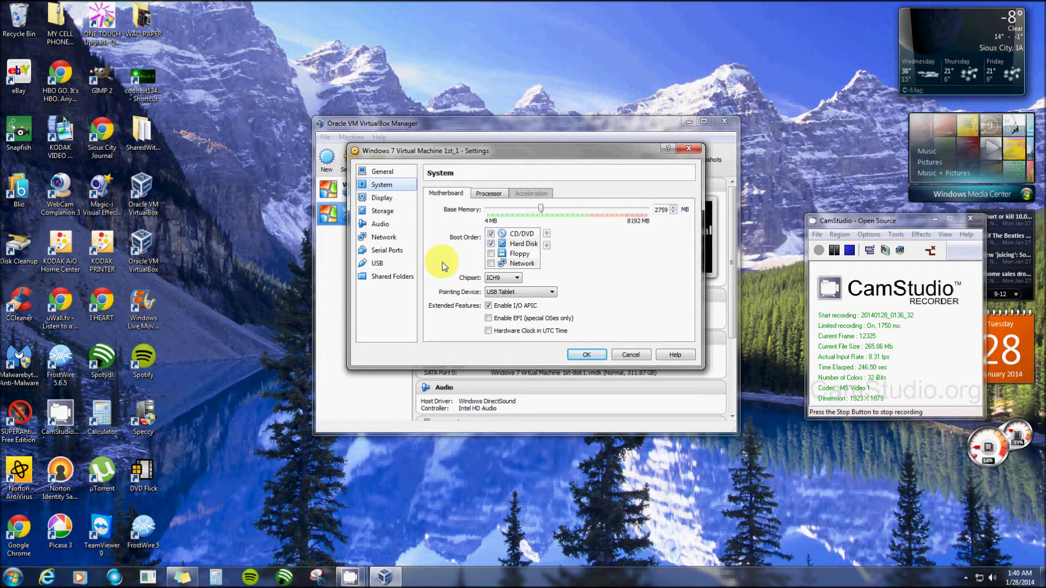
left_click(389, 209)
left_click(389, 199)
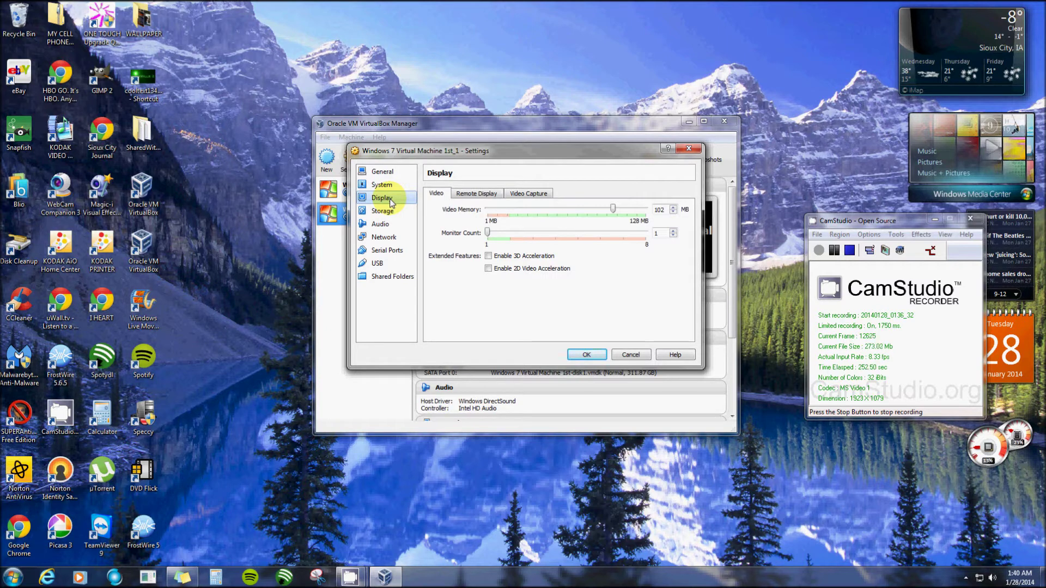
left_click(526, 194)
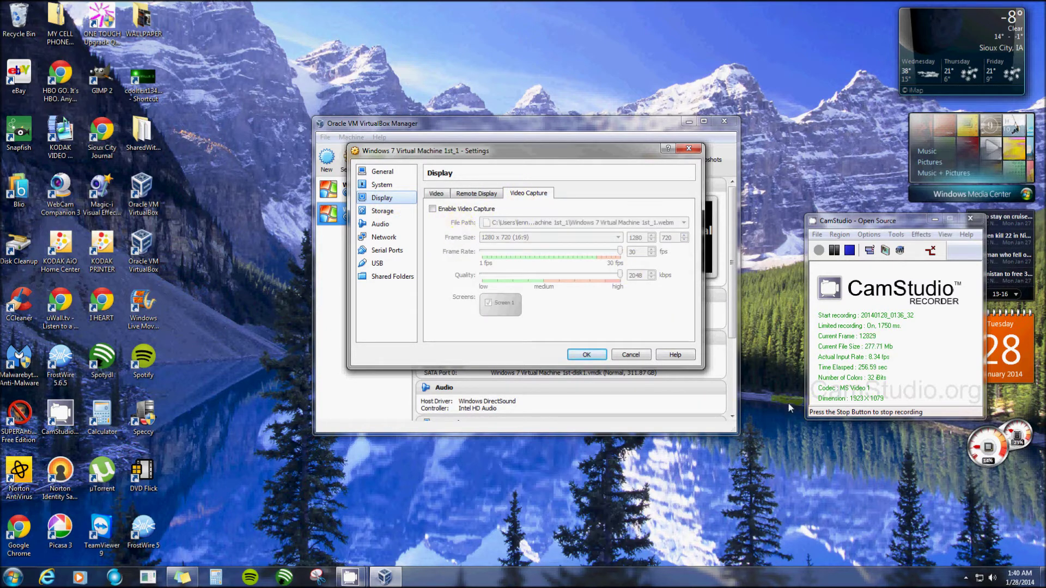
left_click(687, 150)
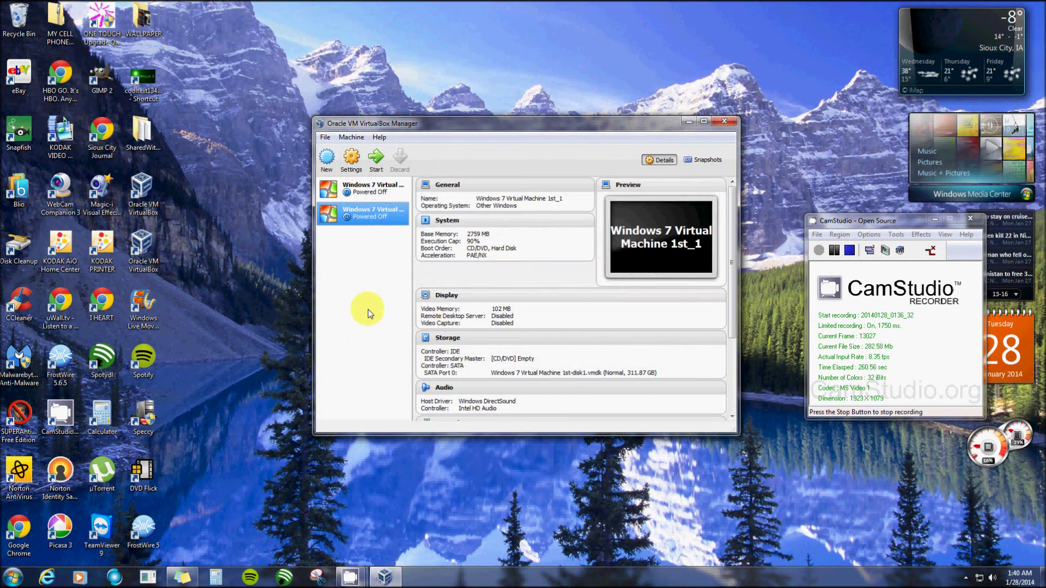
Compare both VMs' details, then select and start Windows 7 Virtual Machine 1st_1.
left_click(370, 194)
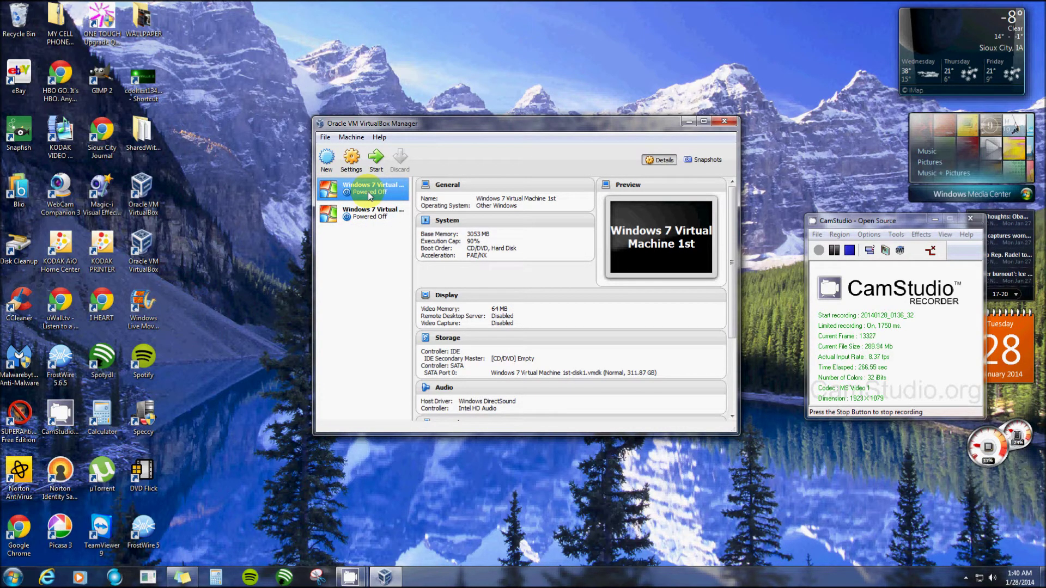
left_click(357, 215)
left_click(364, 190)
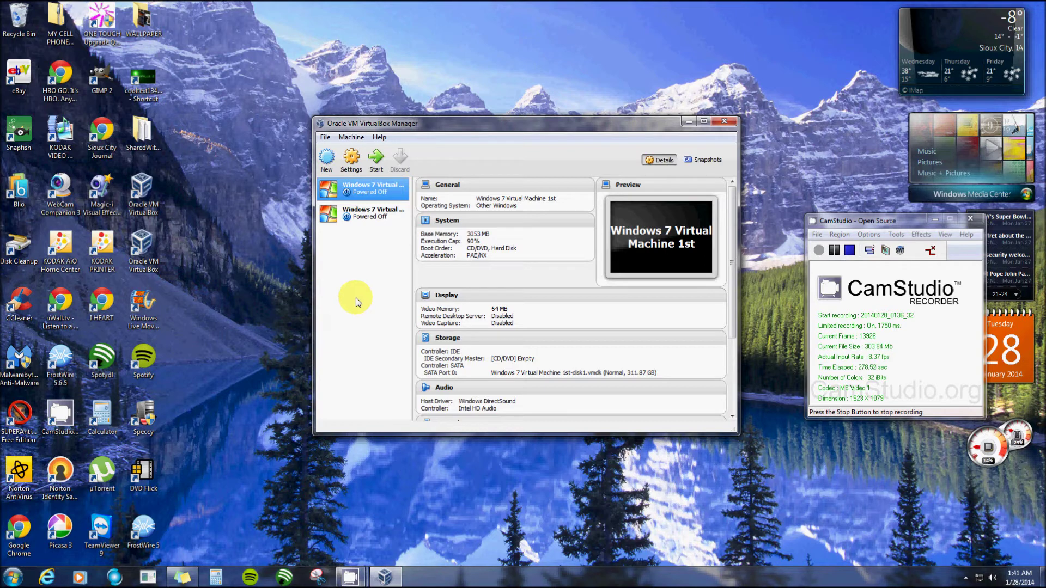
left_click(359, 213)
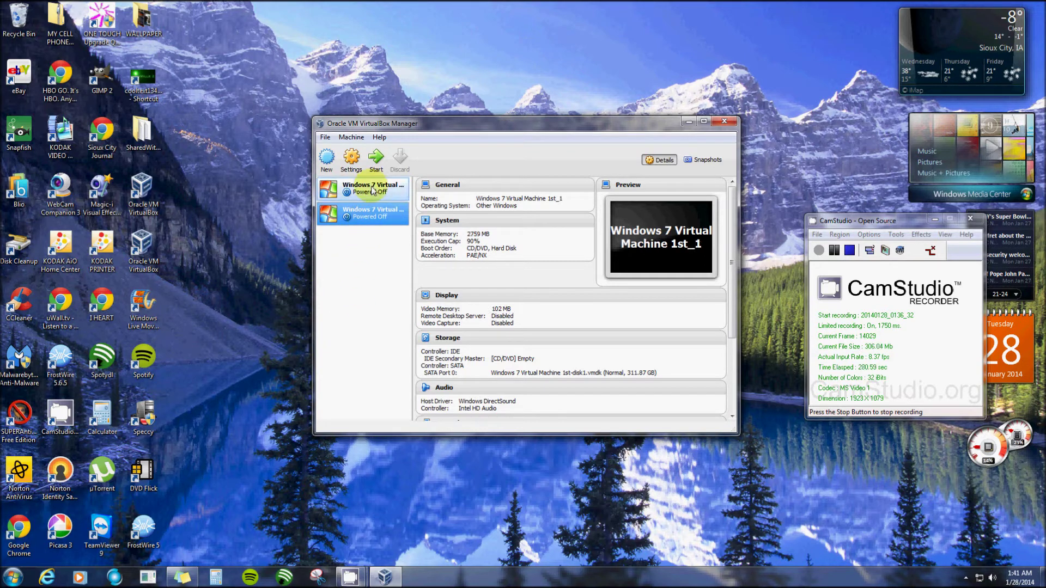
left_click(376, 169)
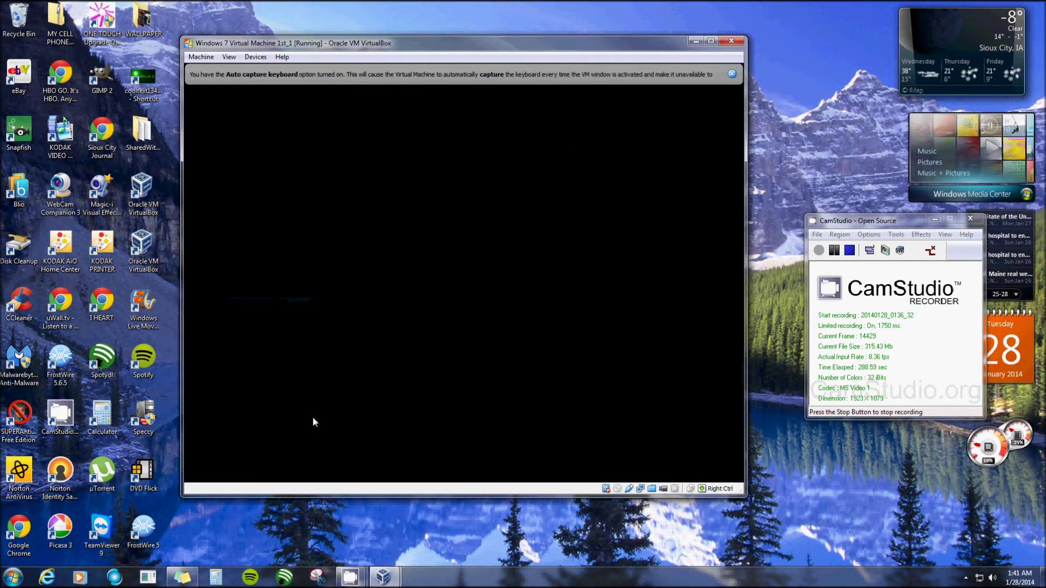
Pick Safe Mode with Networking from the Windows Advanced Boot Options (F8).
key("F8")
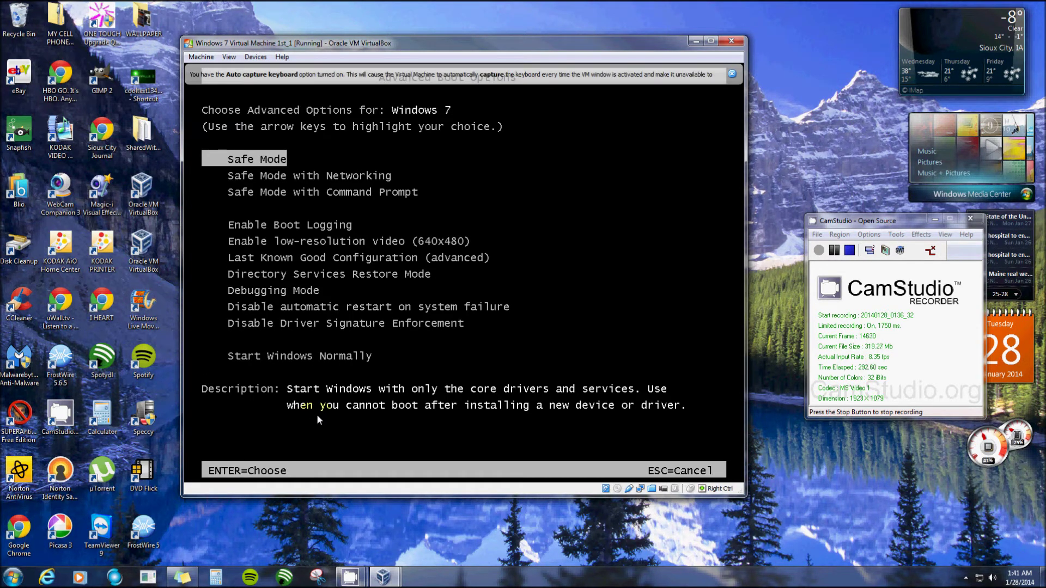
key("Down")
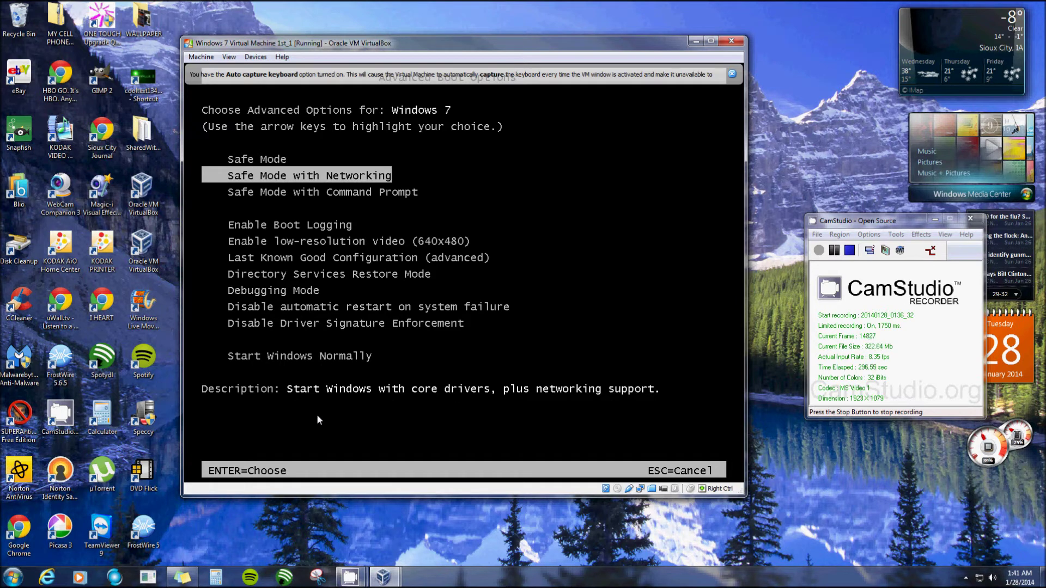
key("Return")
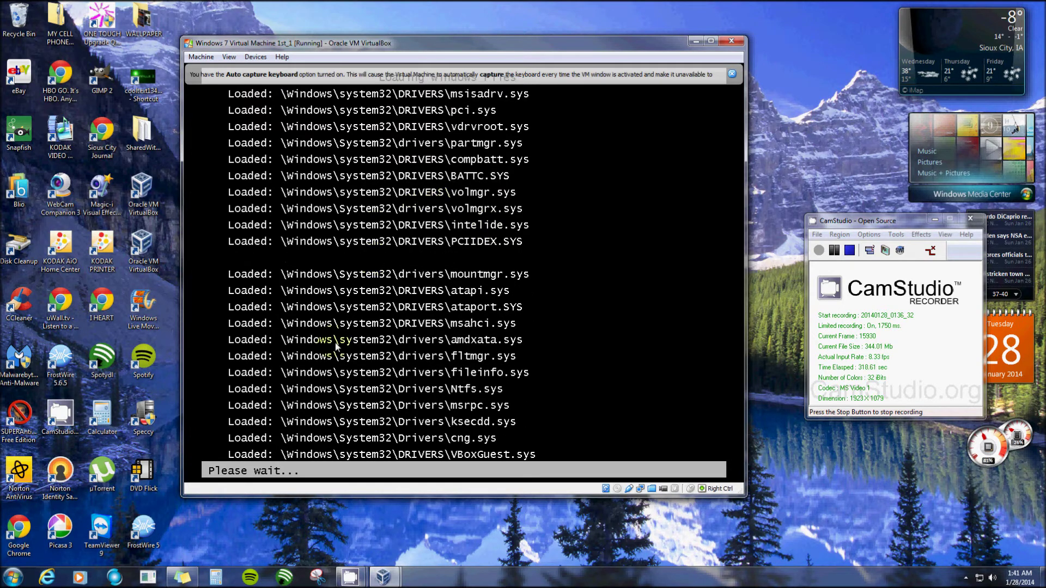
Shuffle the VM and Manager windows, ending with the VM window in front.
left_click_drag(550, 46, 543, 234)
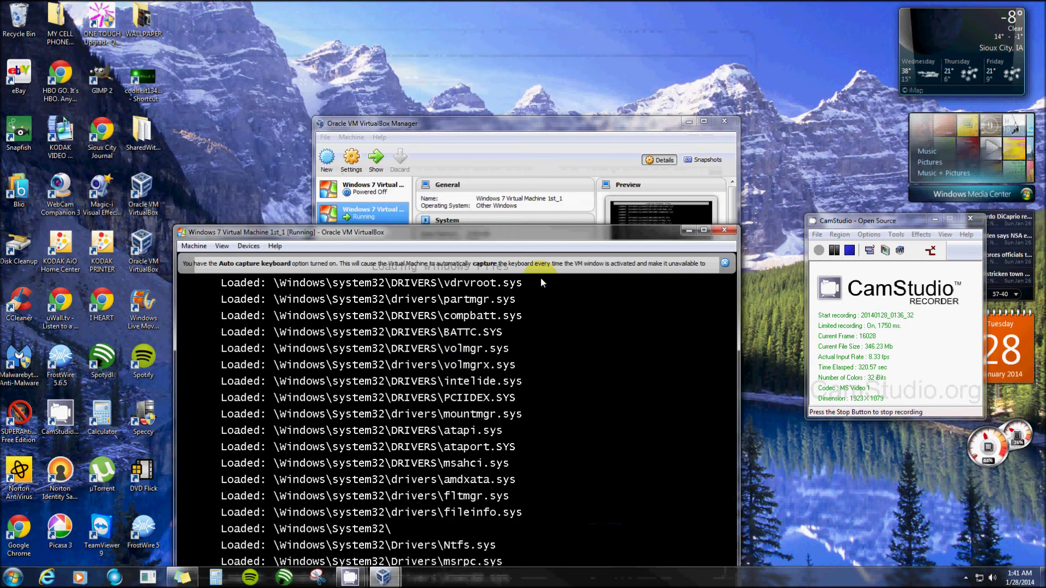
left_click_drag(541, 279, 537, 362)
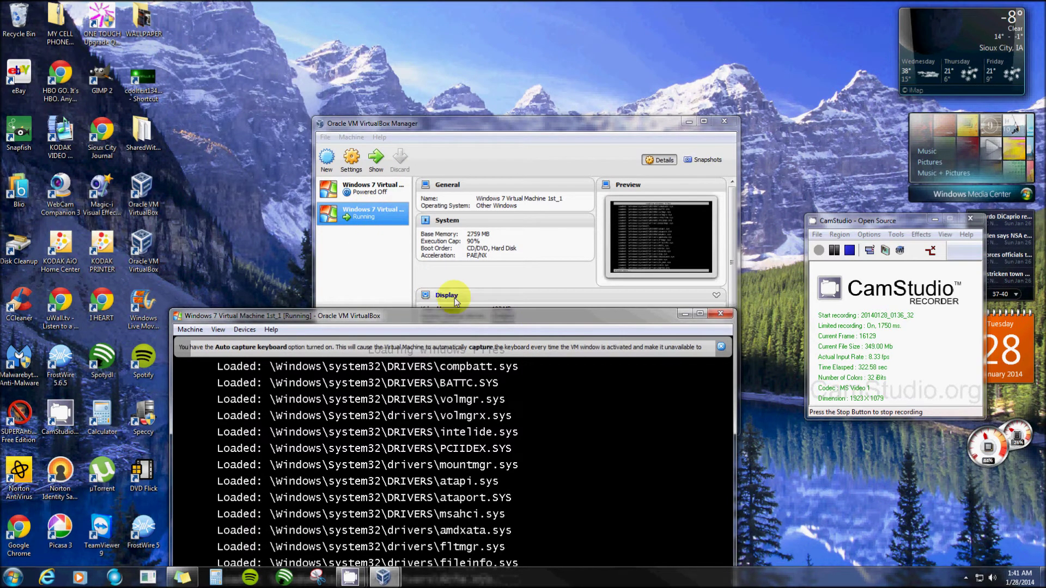
left_click_drag(458, 317, 329, 130)
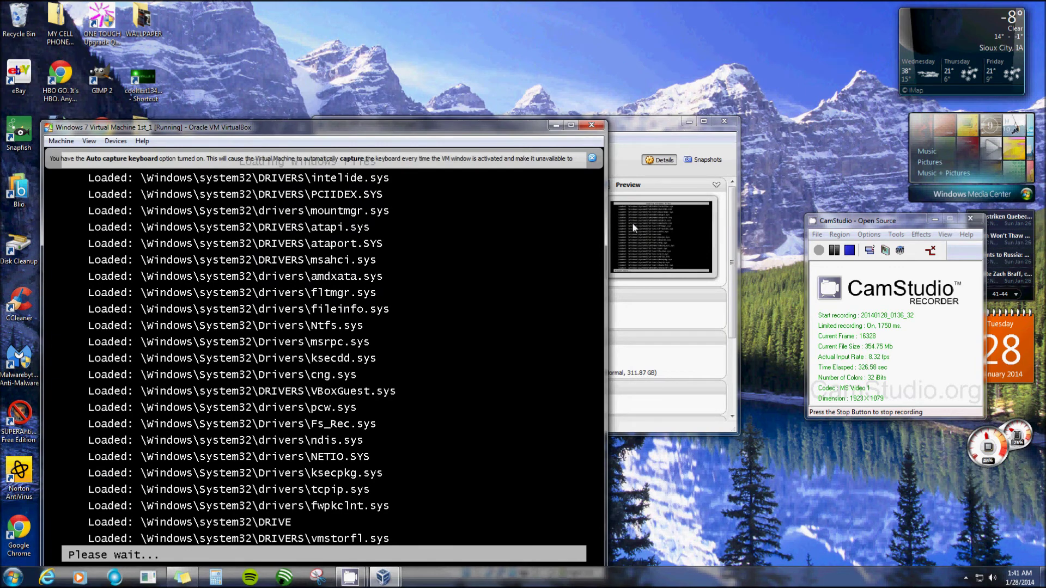
left_click_drag(650, 127, 787, 76)
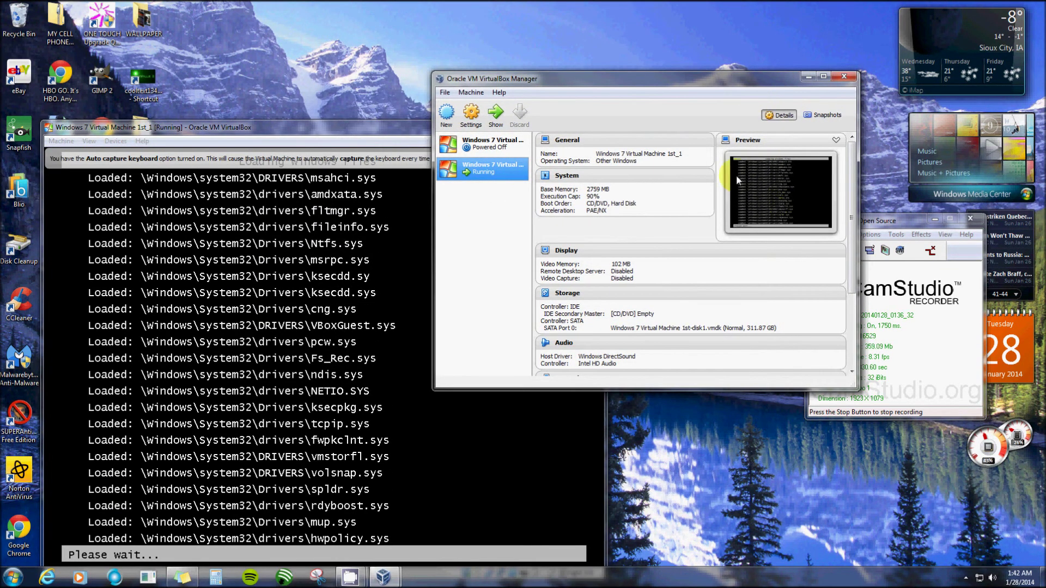
left_click_drag(360, 125, 550, 67)
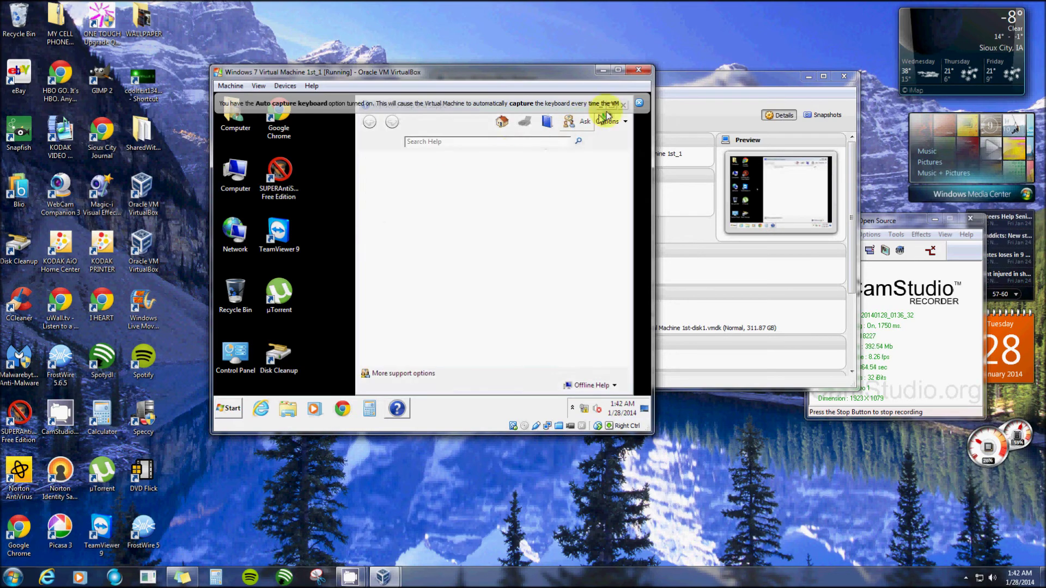
Close the keyboard notice and Windows Help and Support, then open the guest Start menu.
left_click(639, 103)
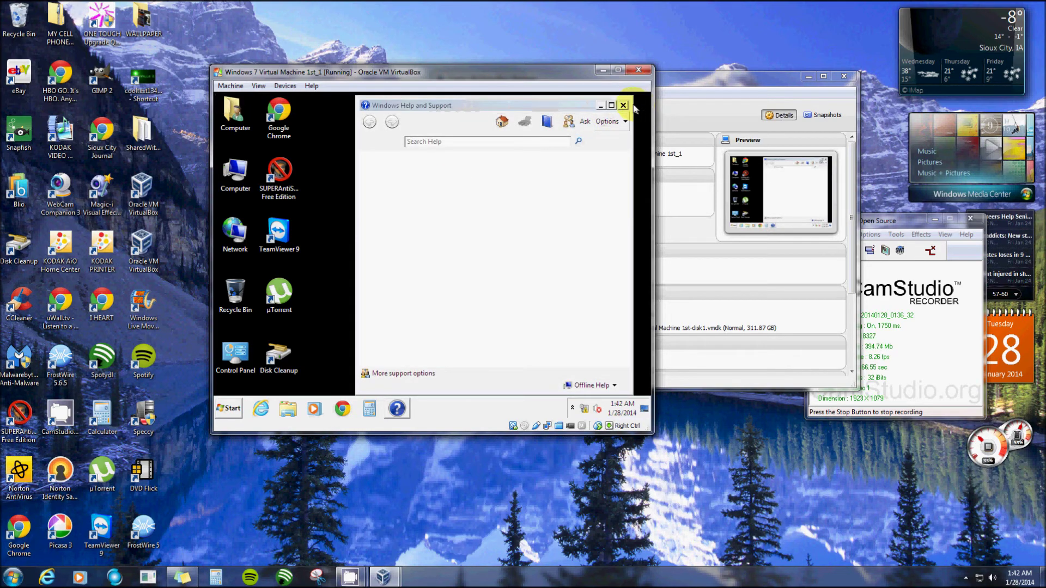
left_click(624, 106)
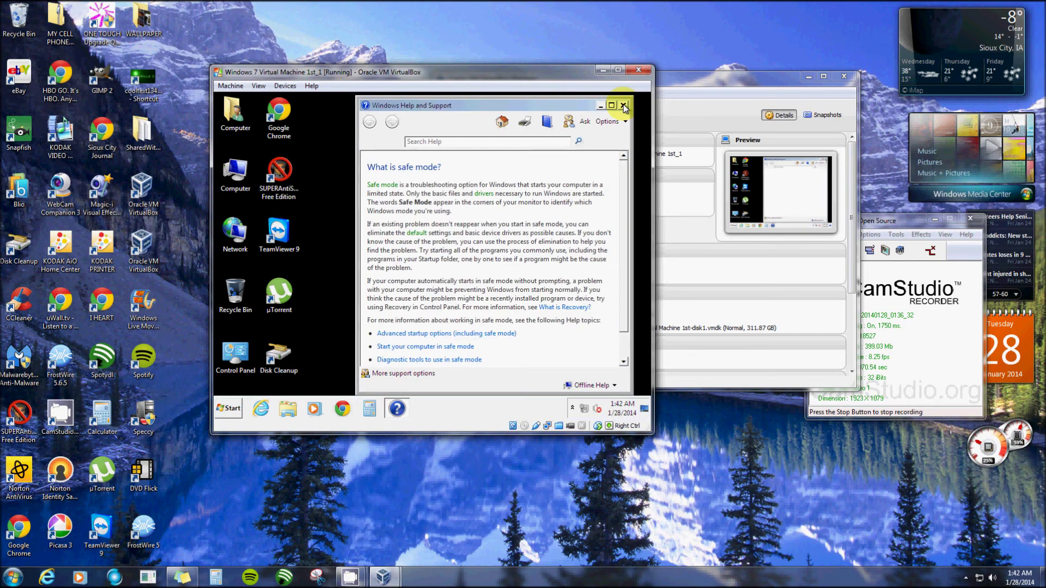
left_click(624, 104)
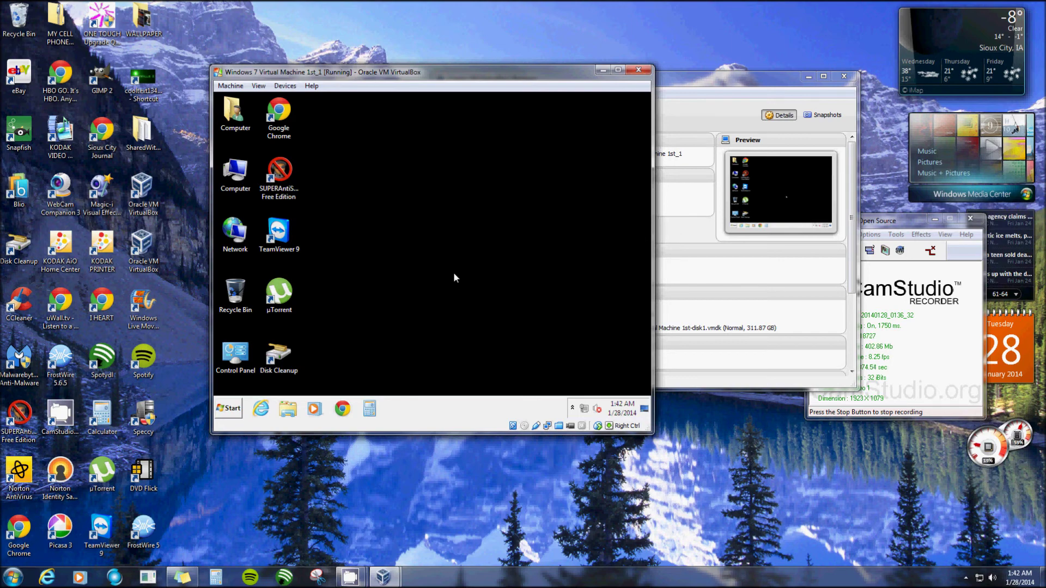
left_click(231, 412)
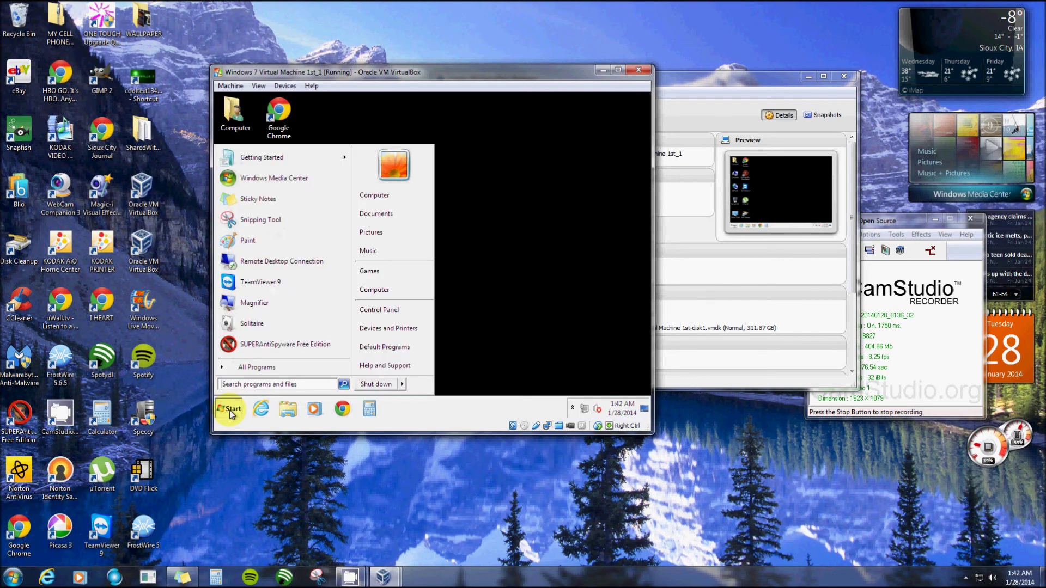
Shut down the Safe Mode guest, then open and cancel the Create Virtual Machine dialog.
left_click(373, 385)
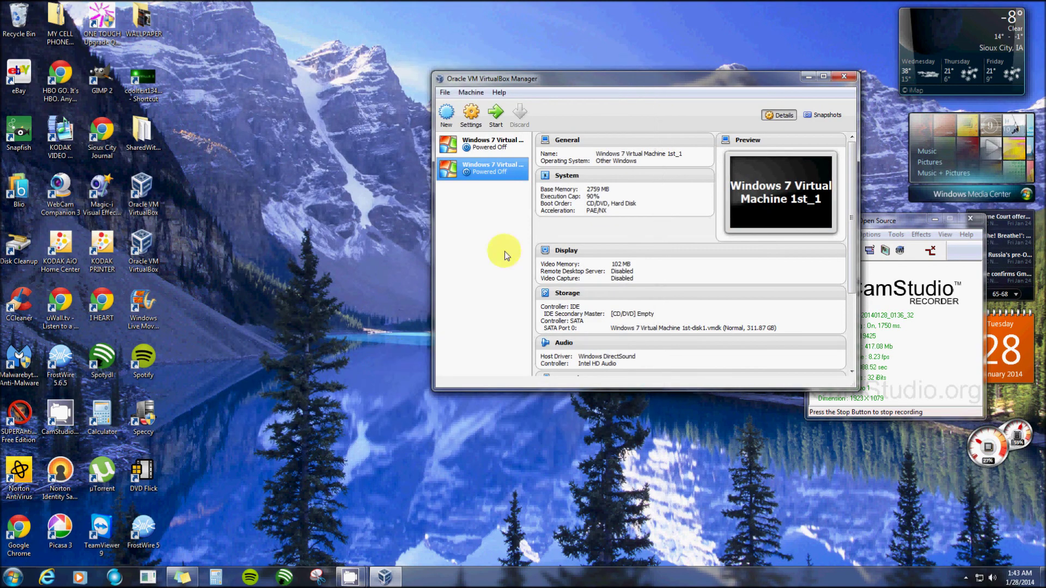
left_click_drag(651, 87, 516, 104)
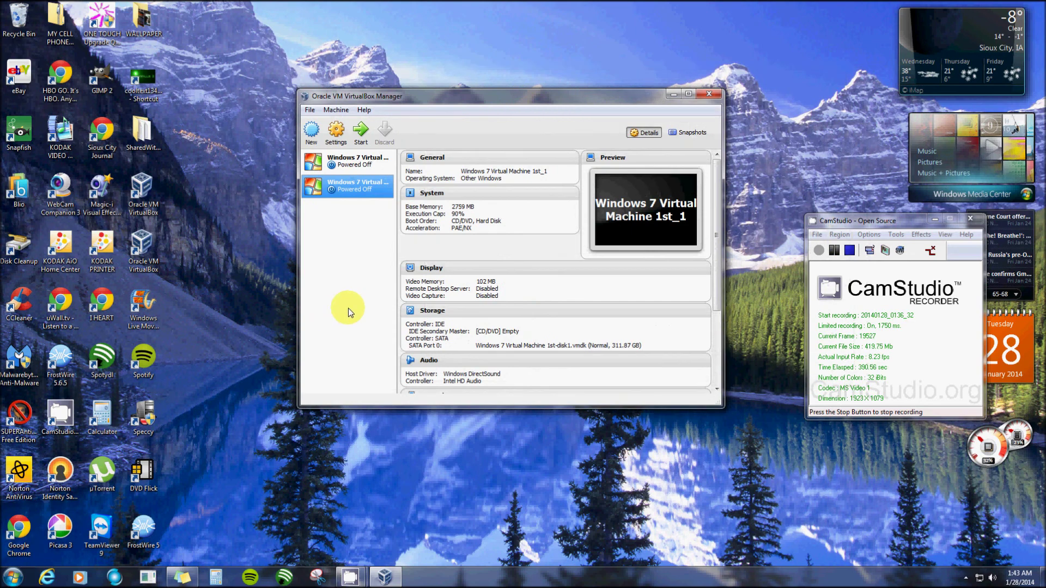
left_click(311, 138)
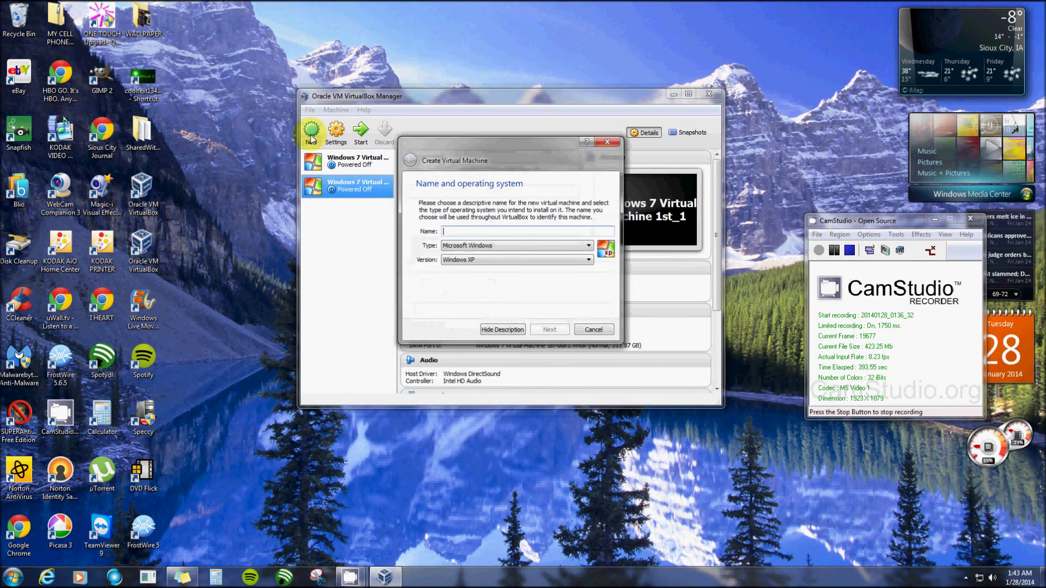
left_click(604, 143)
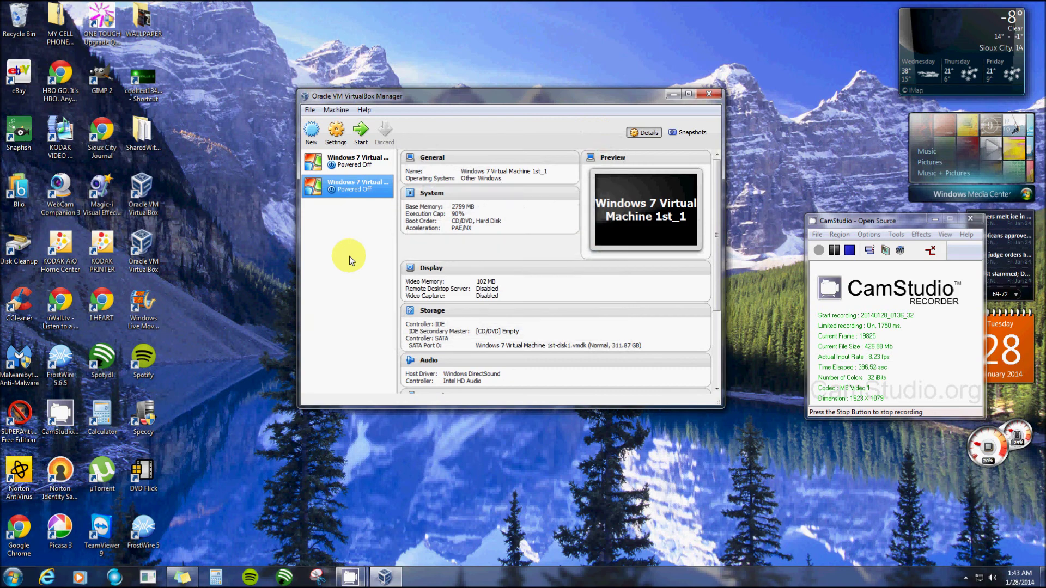